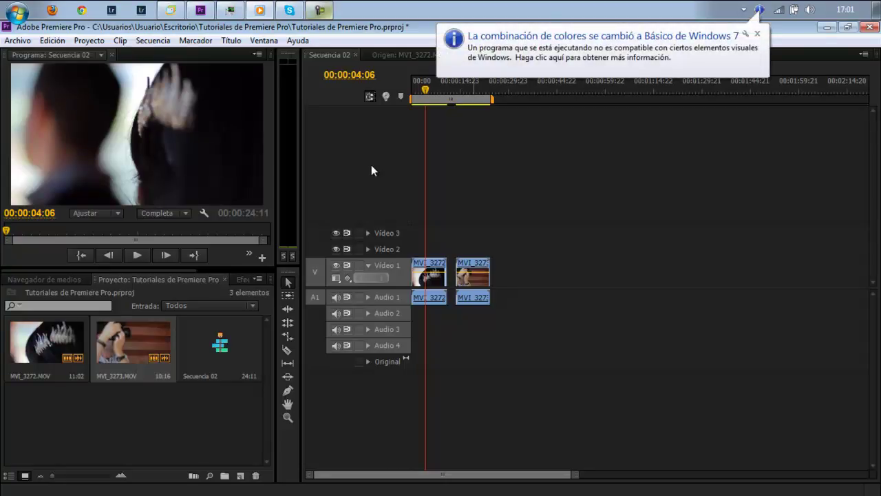
# Dismiss the colour-scheme notice and show Task Manager's Performance readout (CPU, 3.56 GB memory).
pyautogui.click(757, 33)
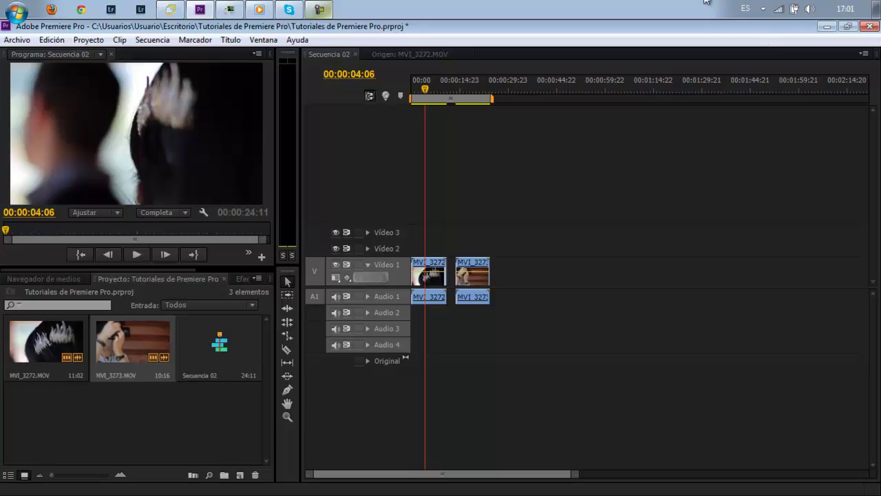
pyautogui.click(228, 11)
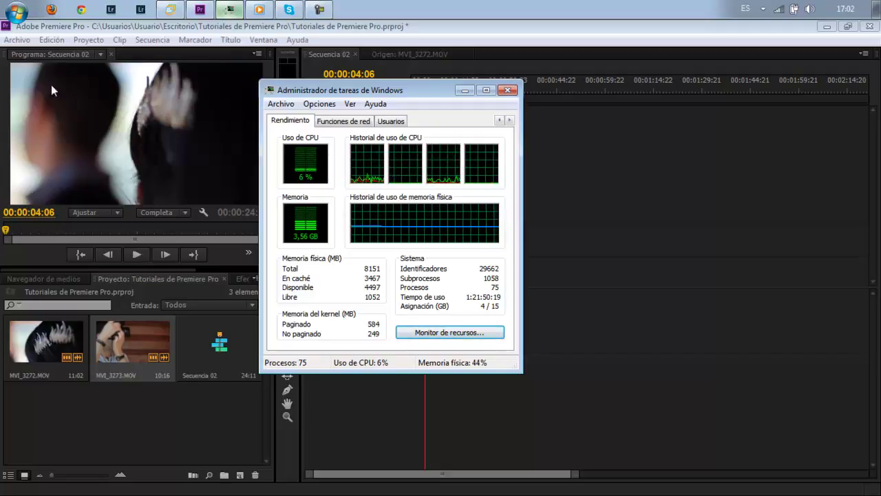
# Open Equipo's Propiedades to view the Core i3-2350M, 8,00 GB RAM, 64-bit system details.
pyautogui.click(12, 19)
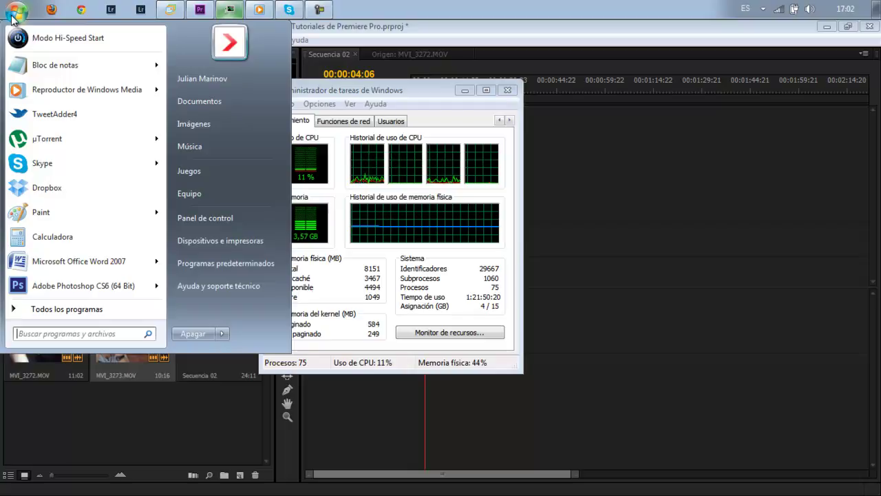
pyautogui.rightClick(208, 195)
pyautogui.click(279, 305)
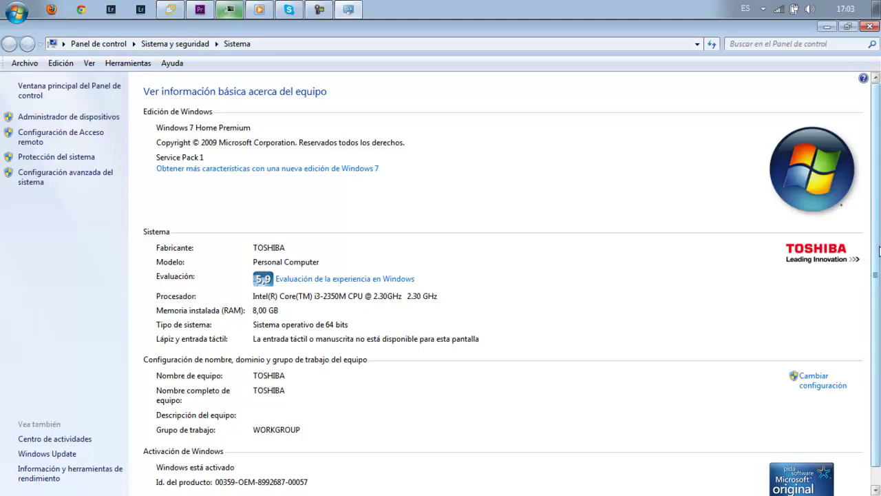
pyautogui.moveTo(878, 252)
pyautogui.mouseDown()
pyautogui.moveTo(874, 295)
pyautogui.moveTo(876, 227)
pyautogui.mouseUp()
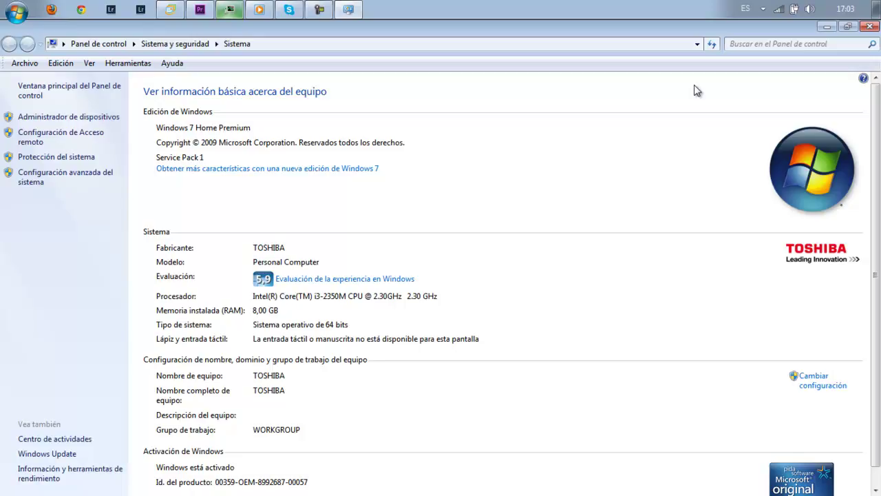
# Minimize Control Panel and Task Manager to reveal the Secuencia 02 timeline with its two clips.
pyautogui.click(826, 28)
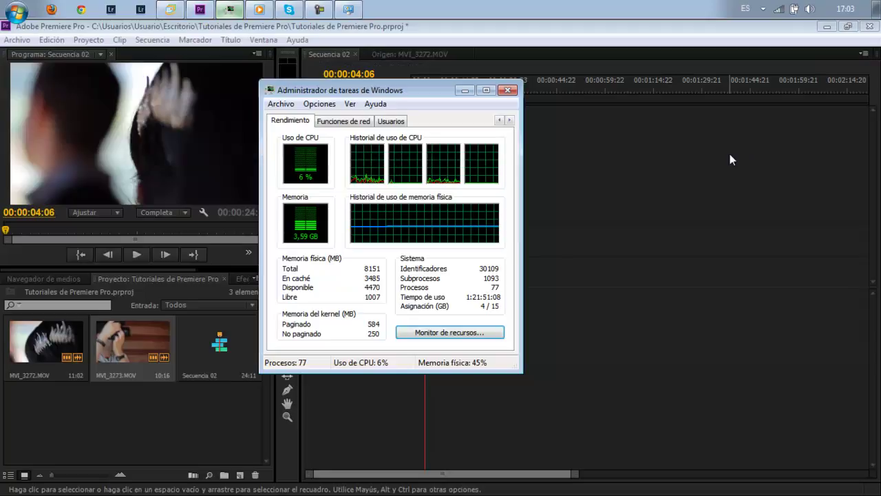
pyautogui.click(462, 91)
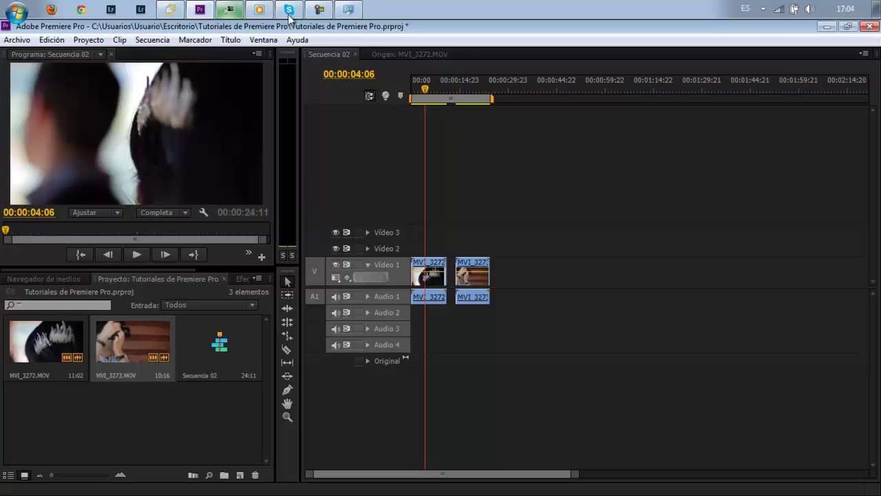
# Reopen Task Manager and quit Skype and Windows Live Mail from the notification area.
pyautogui.click(233, 12)
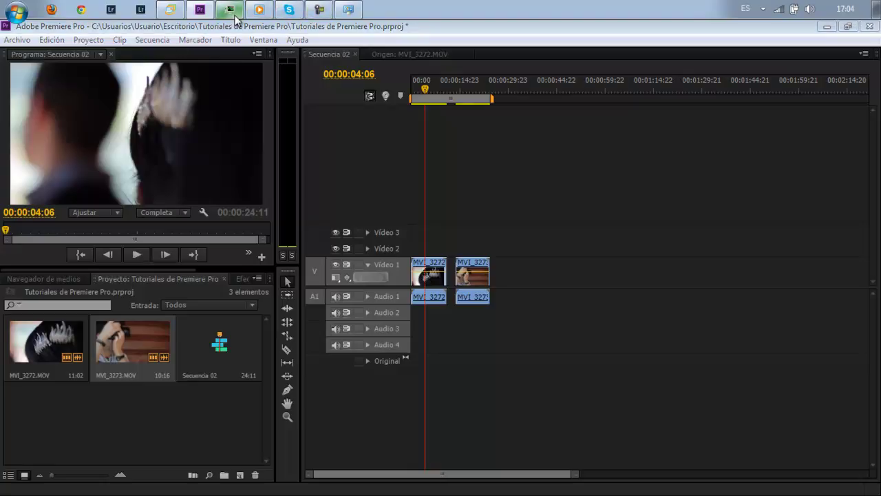
pyautogui.click(763, 9)
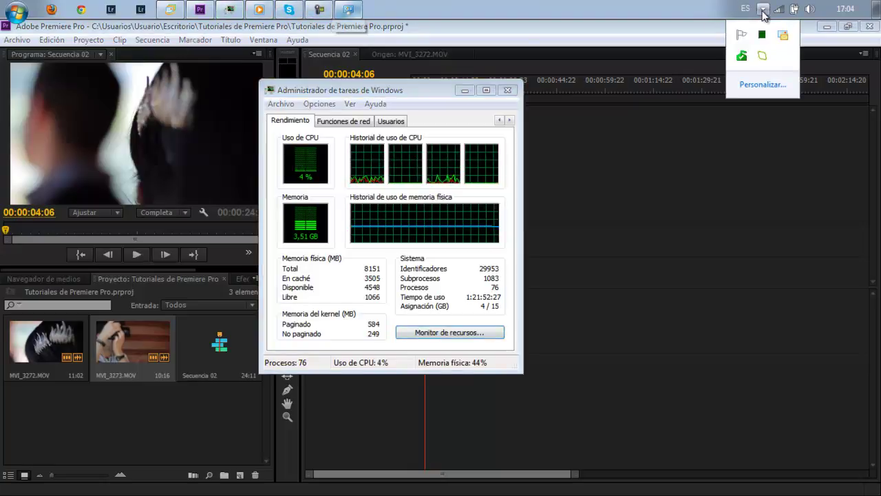
pyautogui.rightClick(761, 55)
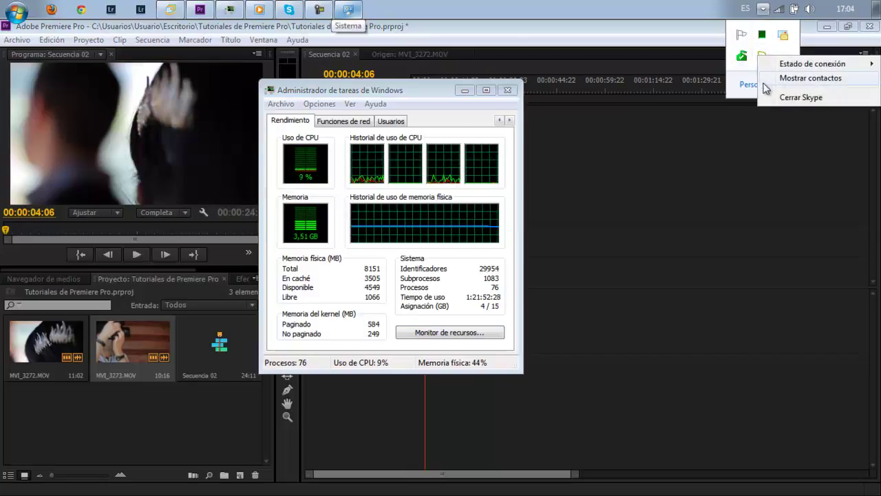
pyautogui.click(770, 99)
pyautogui.rightClick(783, 35)
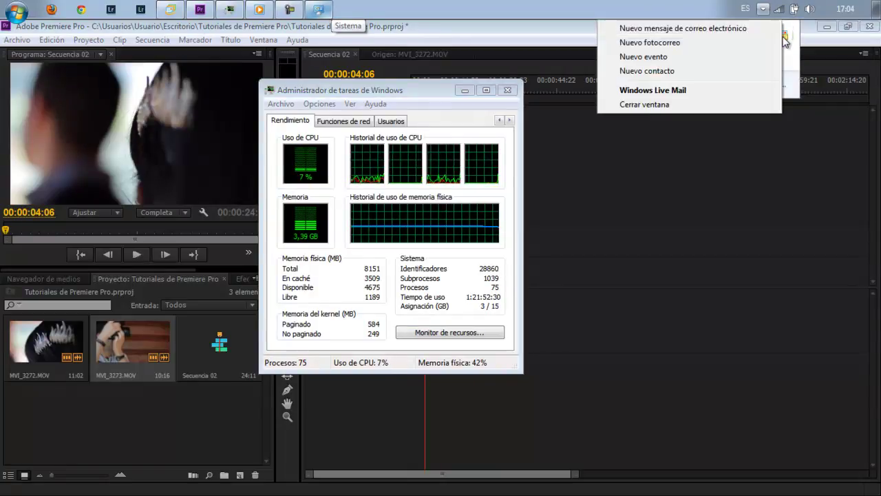
pyautogui.click(755, 104)
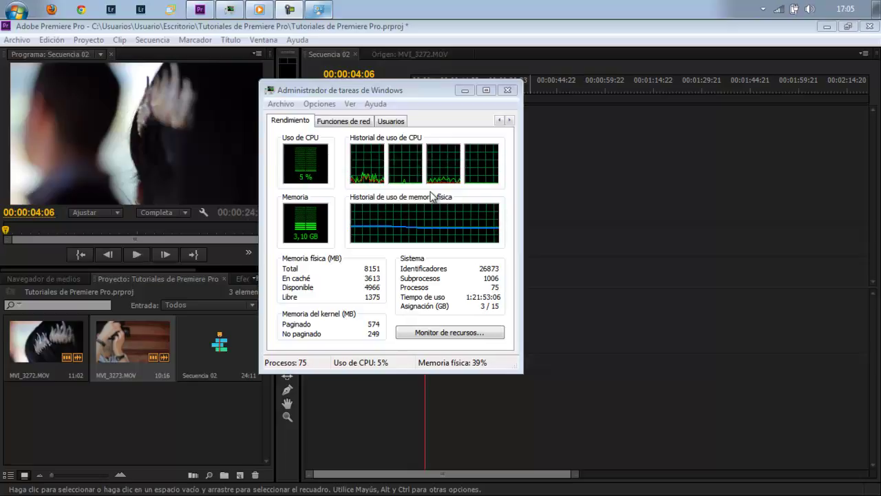
# Drag Task Manager to the right so the Premiere timeline clips are visible beside it.
pyautogui.moveTo(386, 89); pyautogui.dragTo(683, 104)
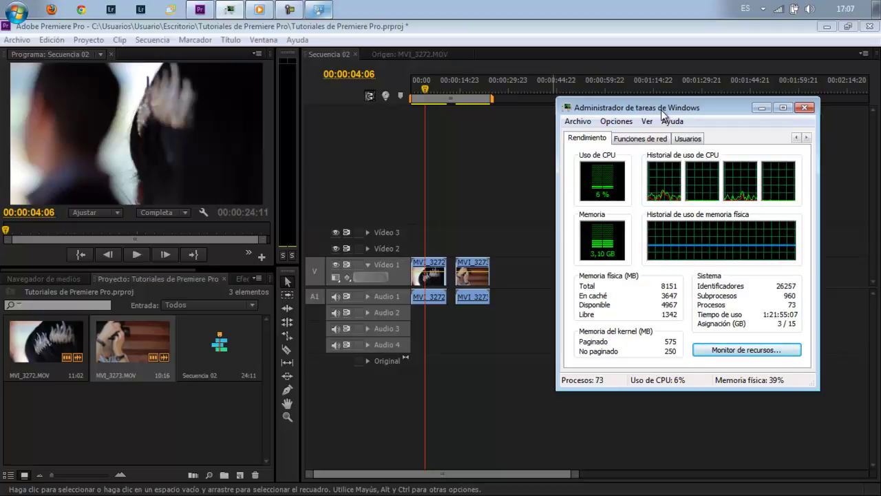
# Save the Premiere project with Ctrl+S while Task Manager shows about 4% CPU.
pyautogui.hotkey('ctrl', 's')
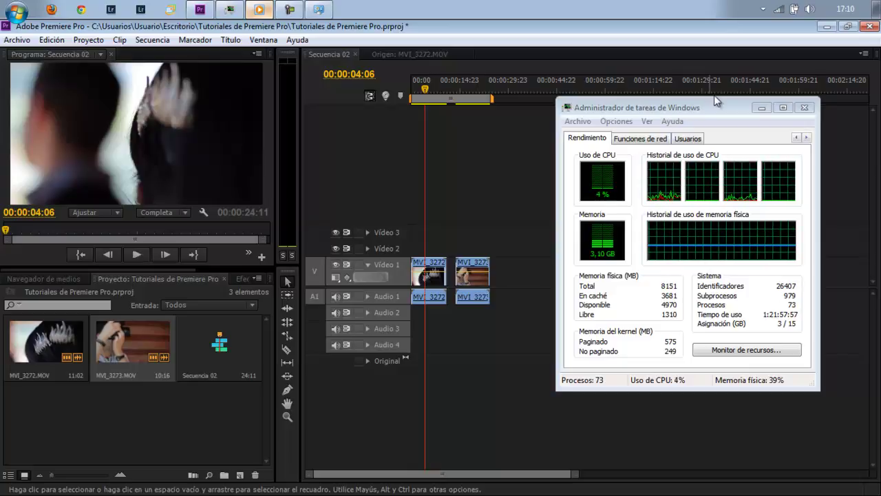
# Minimize Task Manager to leave the Secuencia 02 timeline fully visible.
pyautogui.click(761, 107)
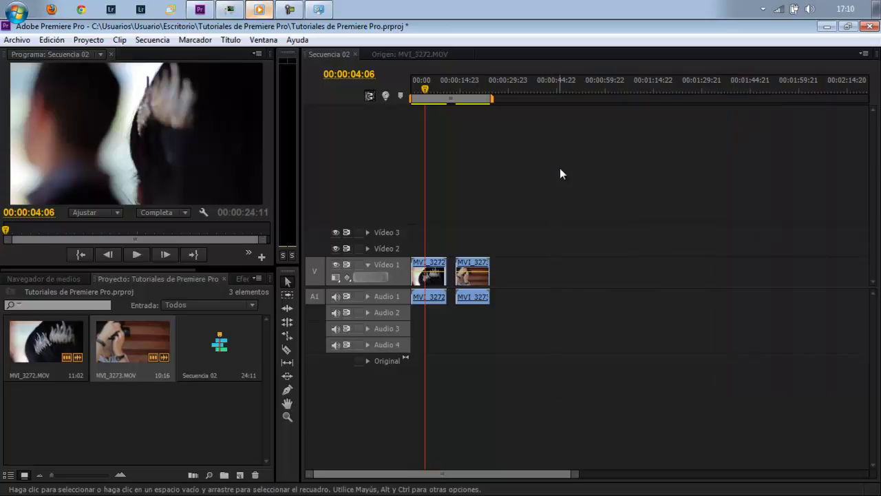